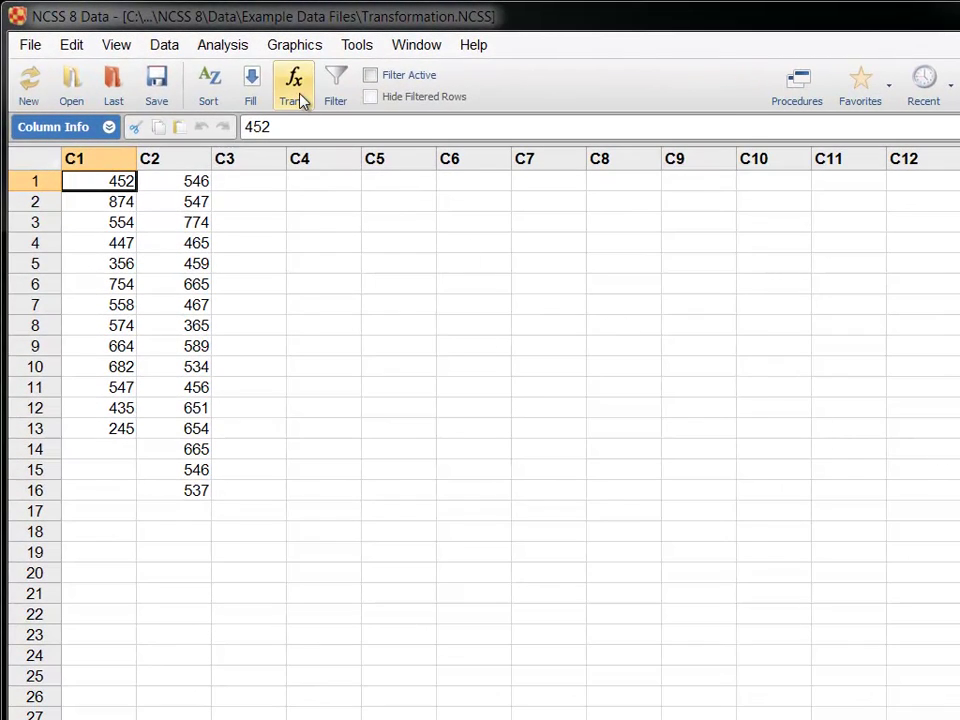
# Step: Start a new transformation with C3 chosen as the result column
pyautogui.click(301, 99)
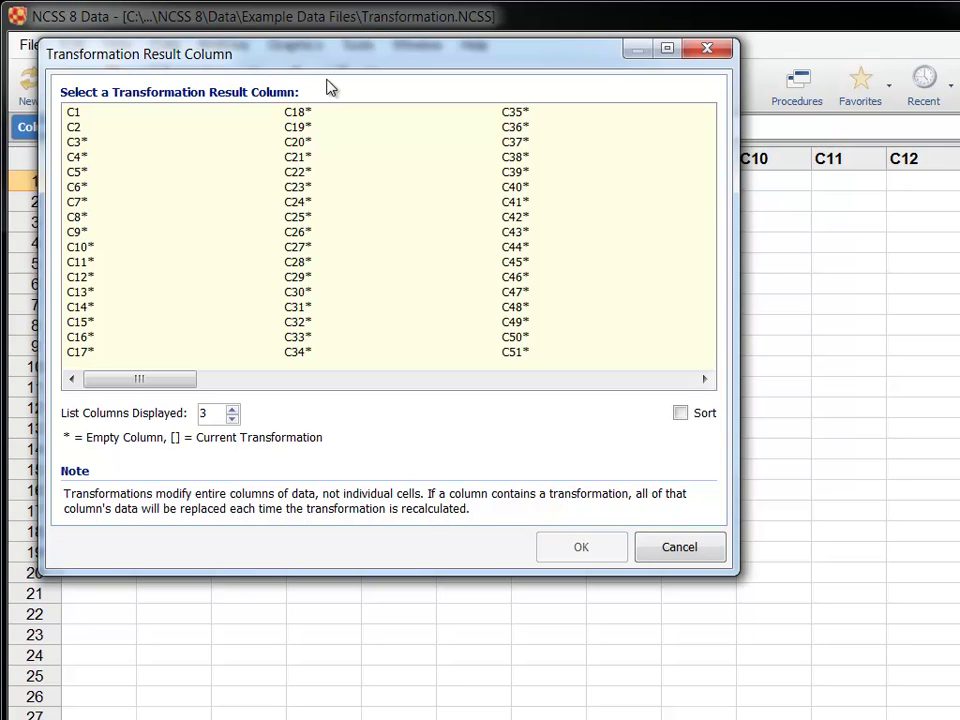
pyautogui.click(187, 148)
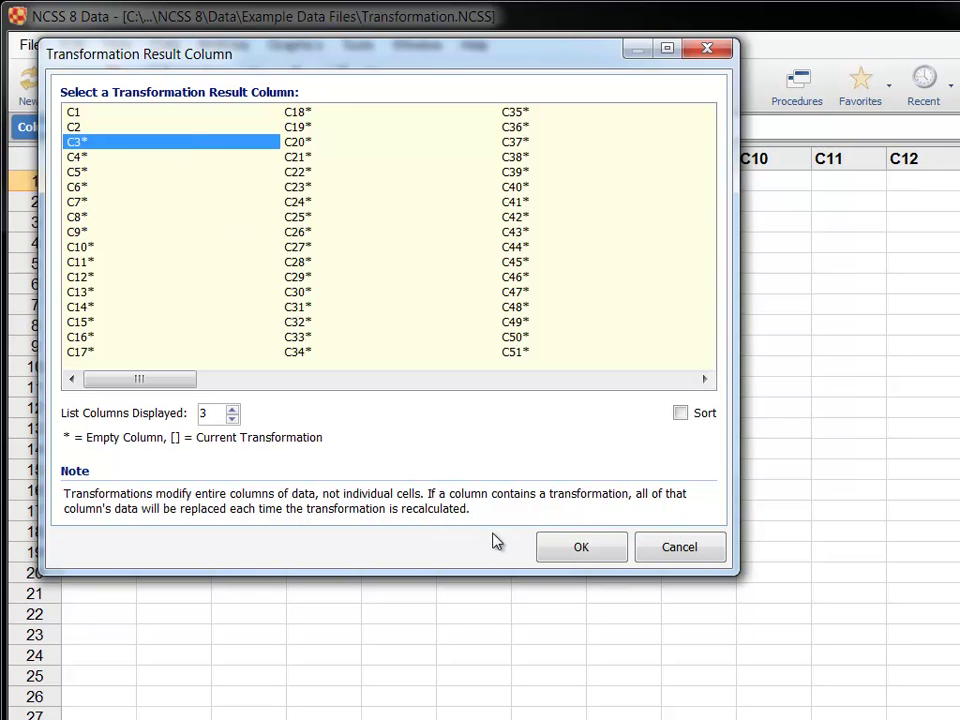
pyautogui.click(560, 553)
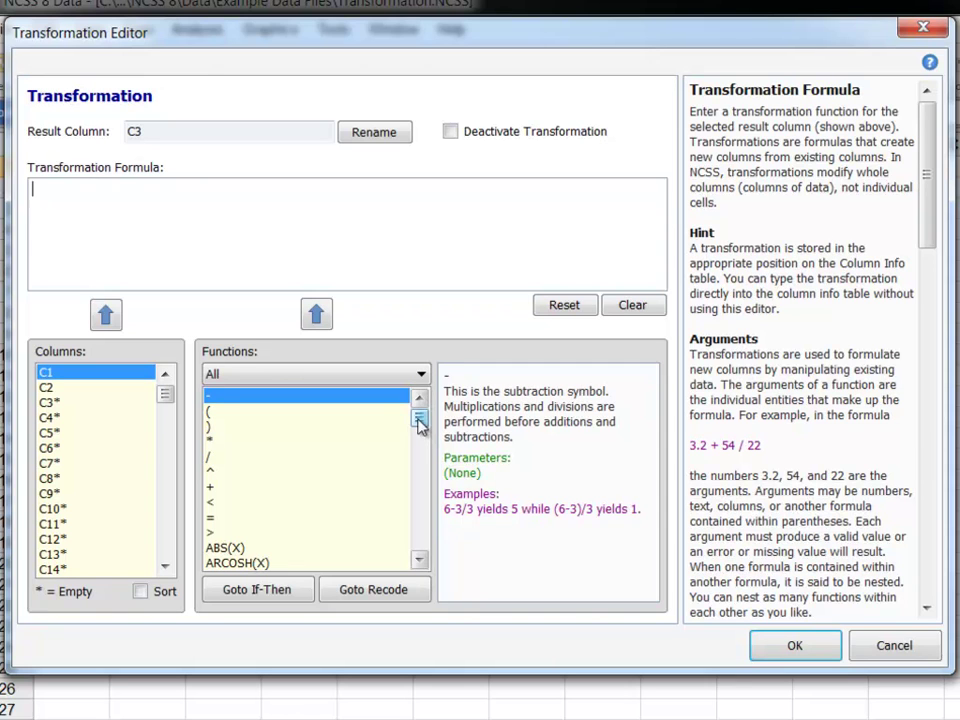
# Step: Build the formula LOG(C1) for C3 from the LOG(X) function and column C1, and apply it
pyautogui.moveTo(420, 420); pyautogui.dragTo(421, 474)
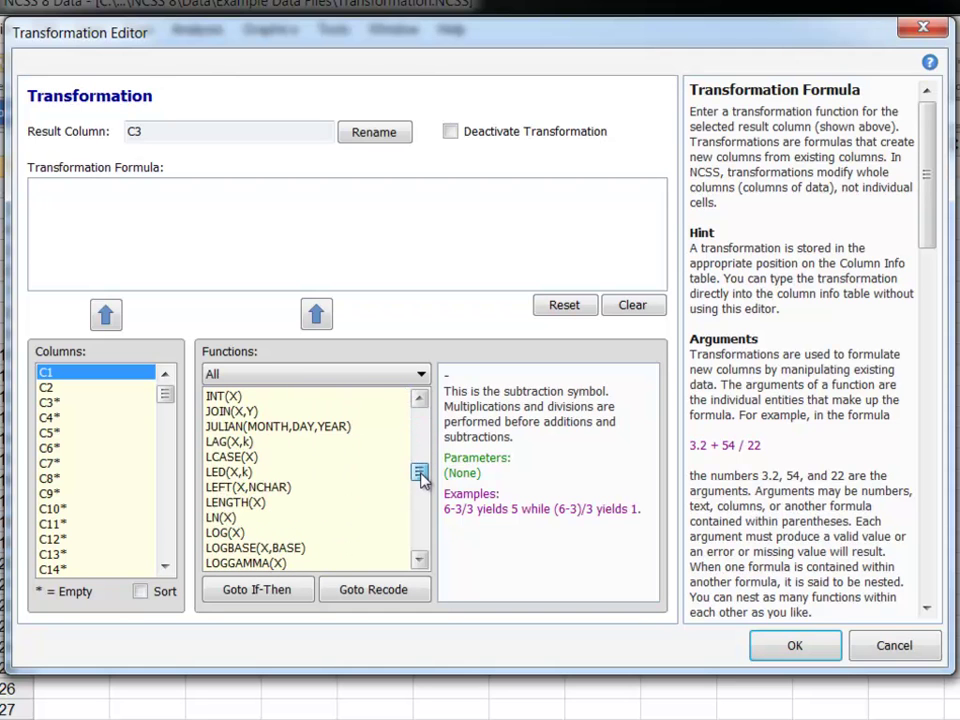
pyautogui.click(364, 533)
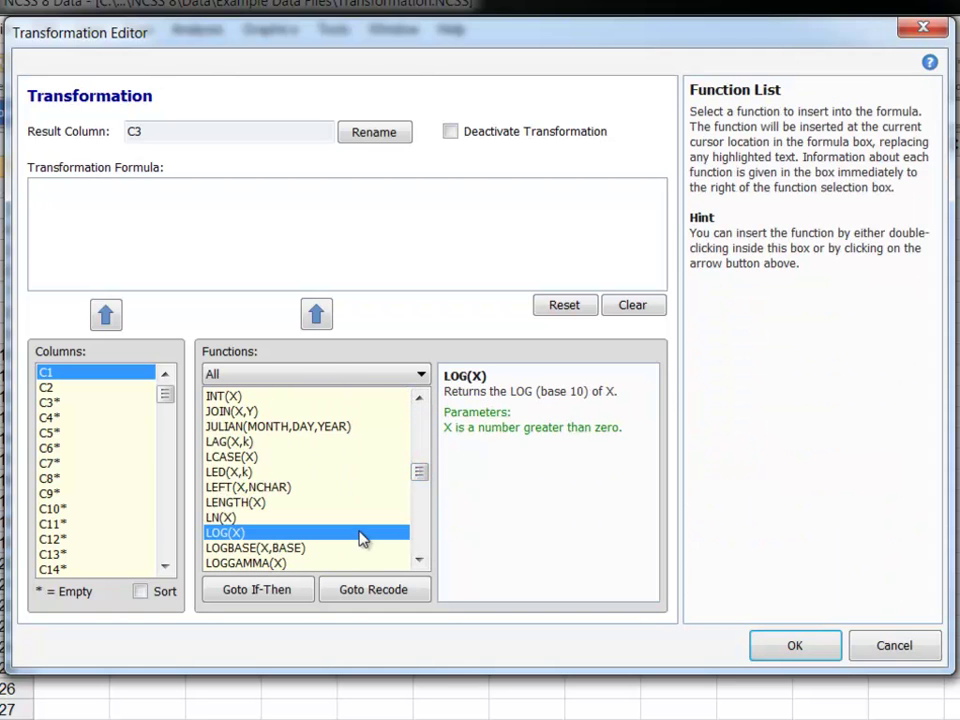
pyautogui.click(318, 316)
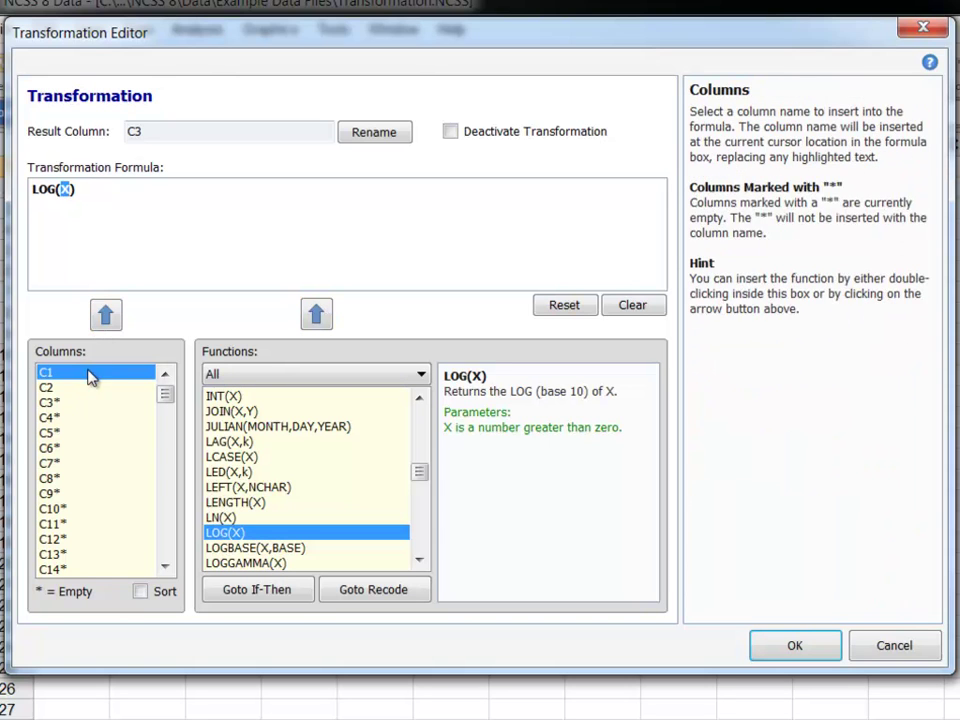
pyautogui.click(106, 316)
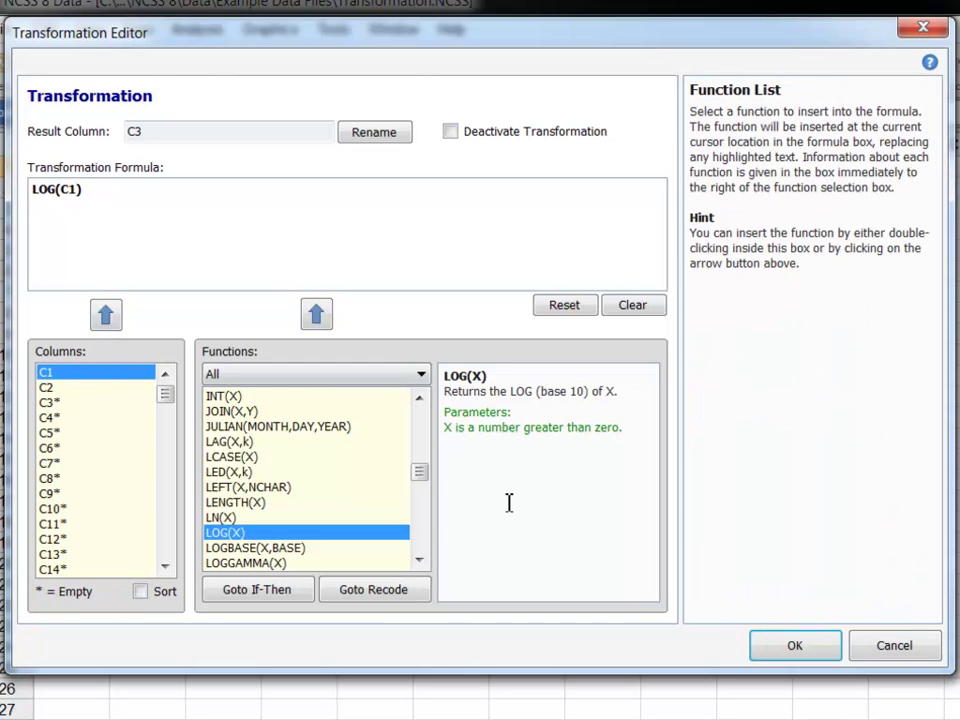
pyautogui.click(784, 658)
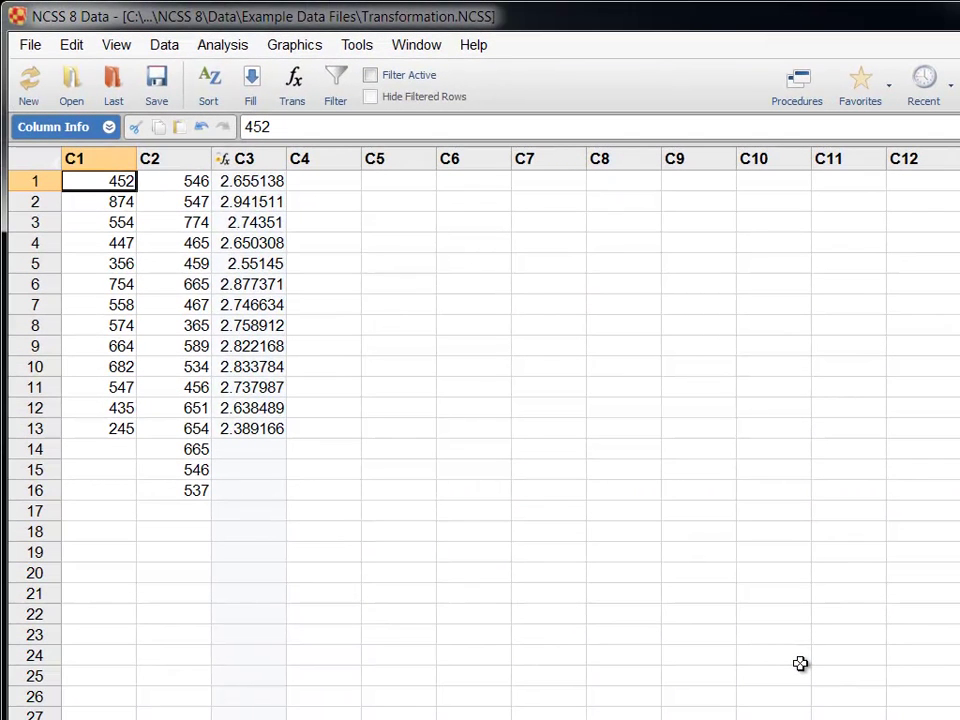
# Step: Enter 300 and 400 into rows 14 and 15 of column C1
pyautogui.click(116, 449)
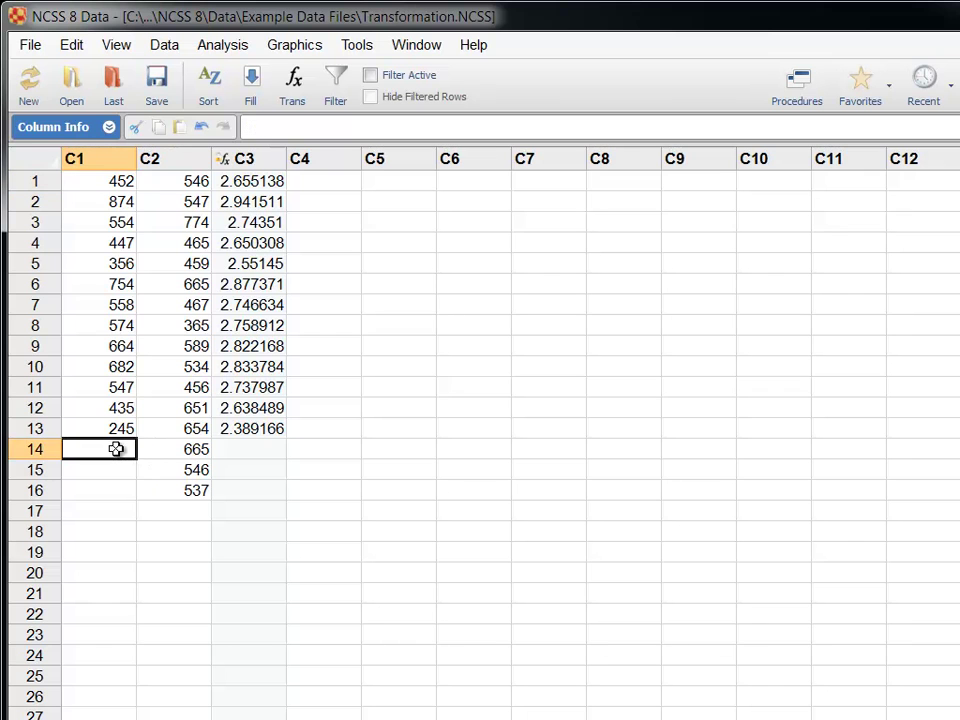
pyautogui.write('300')
pyautogui.press('Return')
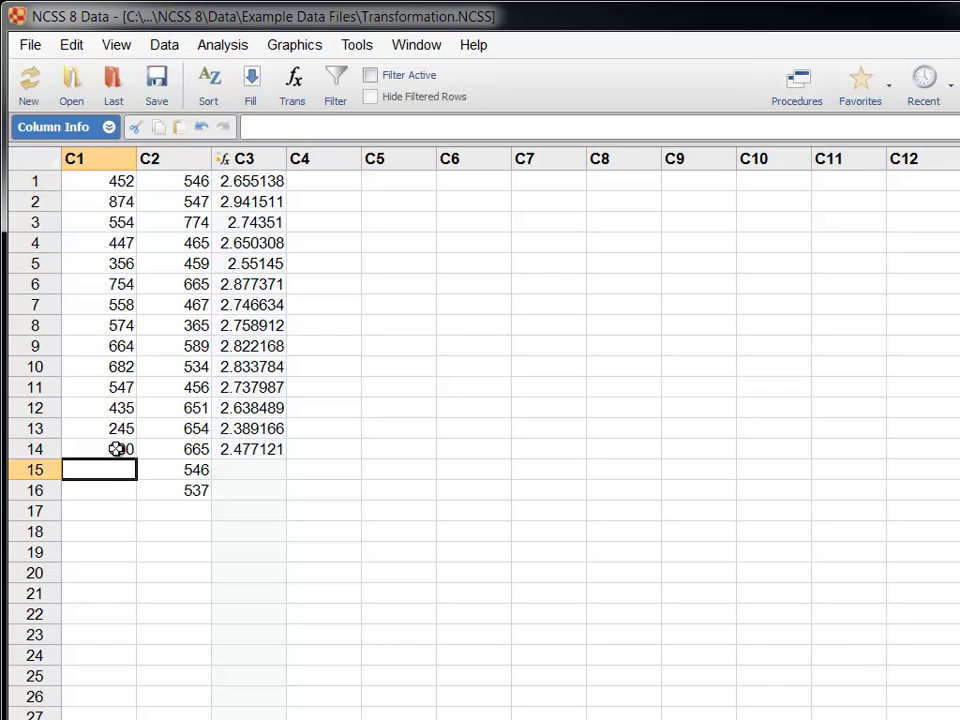
pyautogui.write('400')
pyautogui.press('Return')
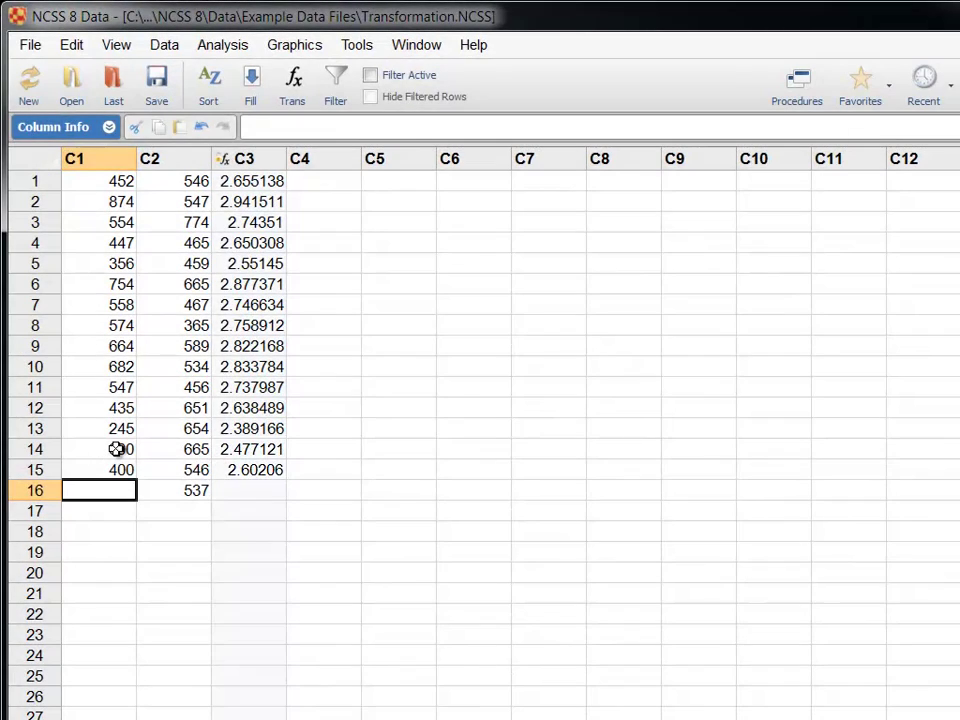
# Step: Switch off Auto Recalculate Transformations, then enter 500 in C1 row 16
pyautogui.click(124, 48)
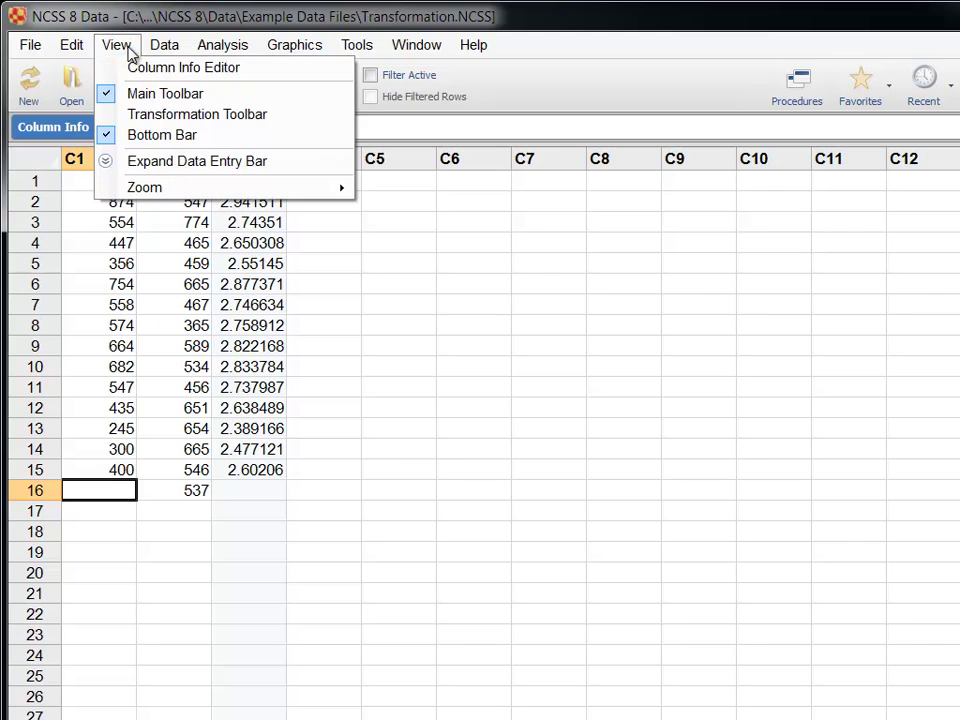
pyautogui.click(140, 115)
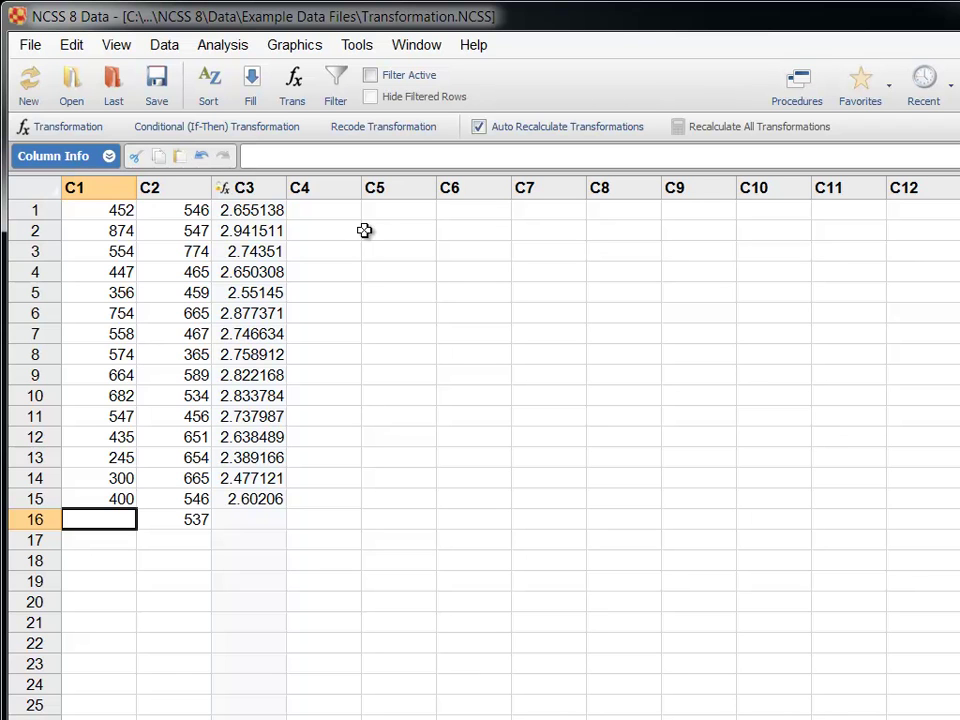
pyautogui.click(505, 132)
pyautogui.write('500')
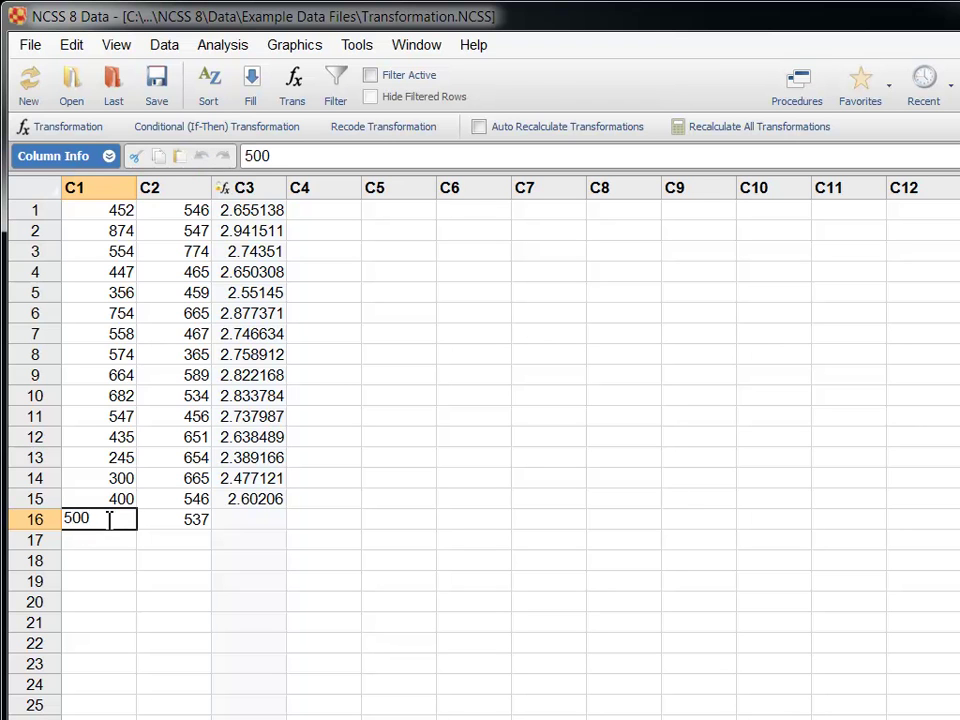
pyautogui.press('Return')
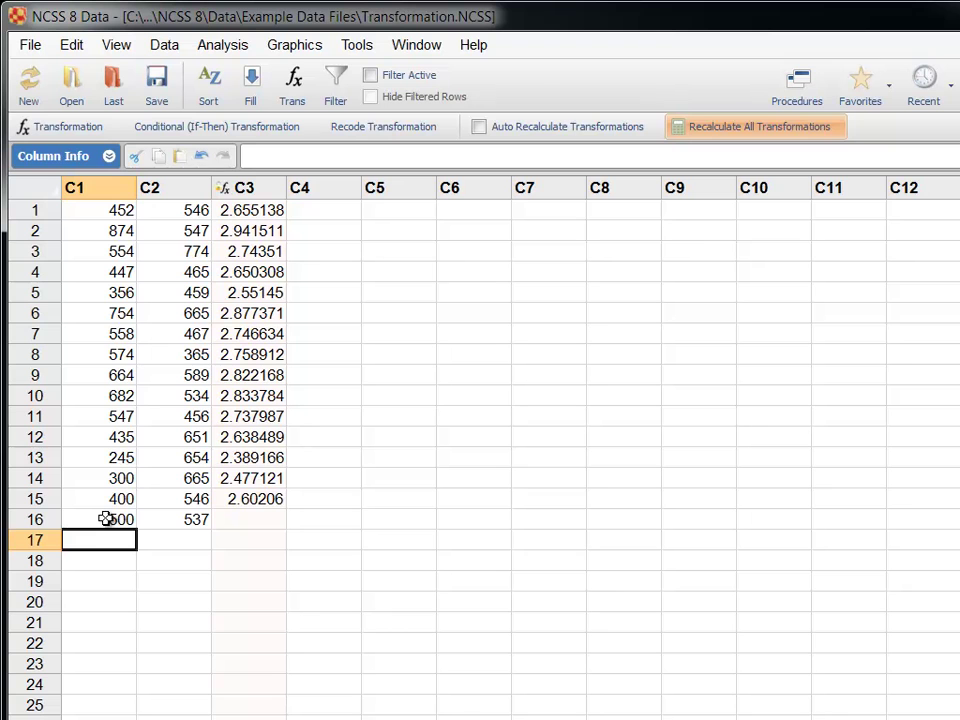
# Step: Recalculate all transformations, then re-enable Auto Recalculate Transformations
pyautogui.click(780, 138)
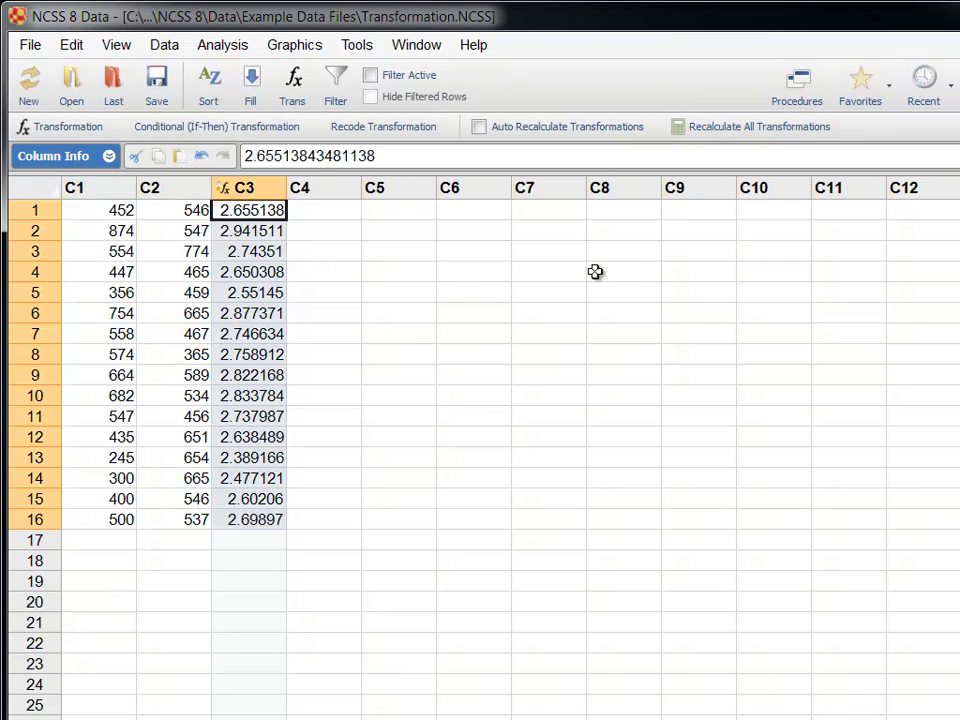
pyautogui.click(551, 130)
# Step: Change C3's formula from LOG(C1) to ln(C1) and give C4 the formula C2+C3
pyautogui.click(90, 158)
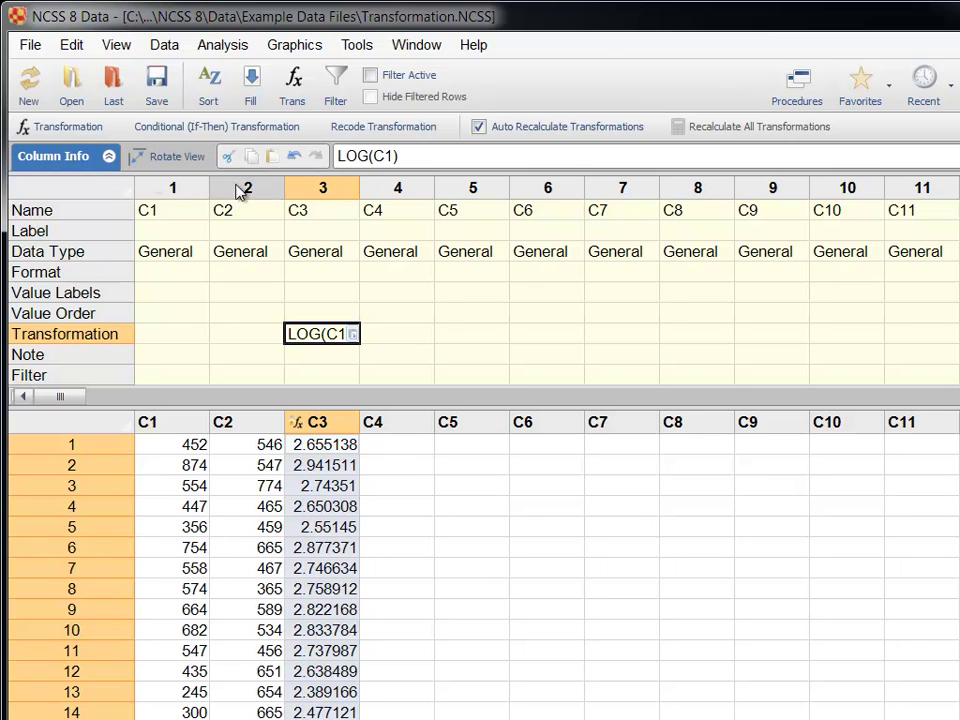
pyautogui.moveTo(360, 189); pyautogui.dragTo(379, 189)
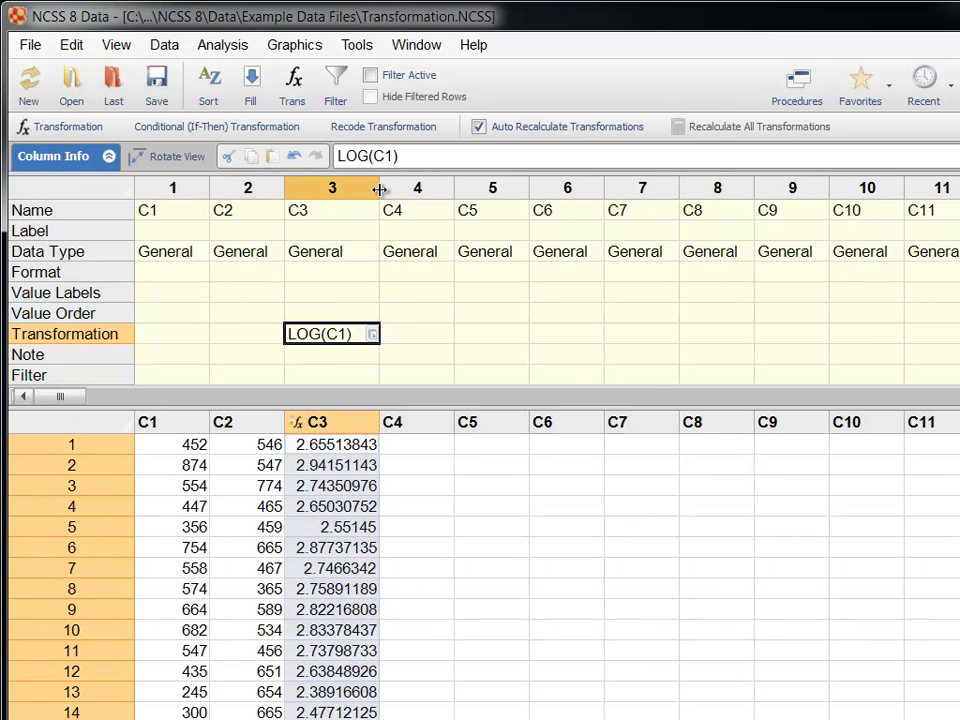
pyautogui.doubleClick(313, 336)
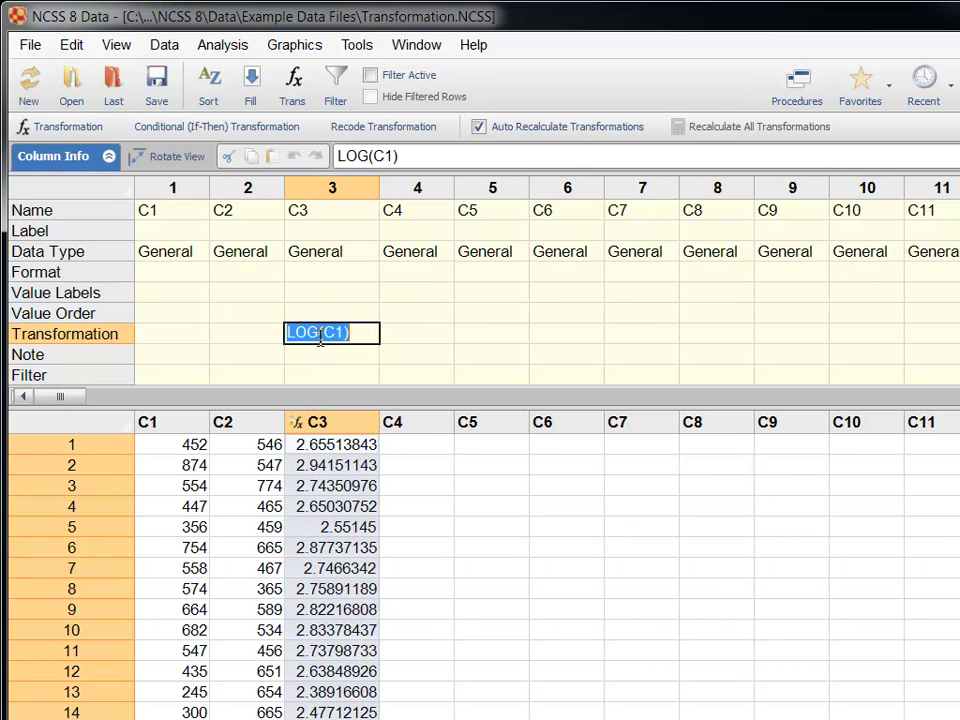
pyautogui.moveTo(318, 336); pyautogui.dragTo(288, 337)
pyautogui.press('BackSpace')
pyautogui.write('ln')
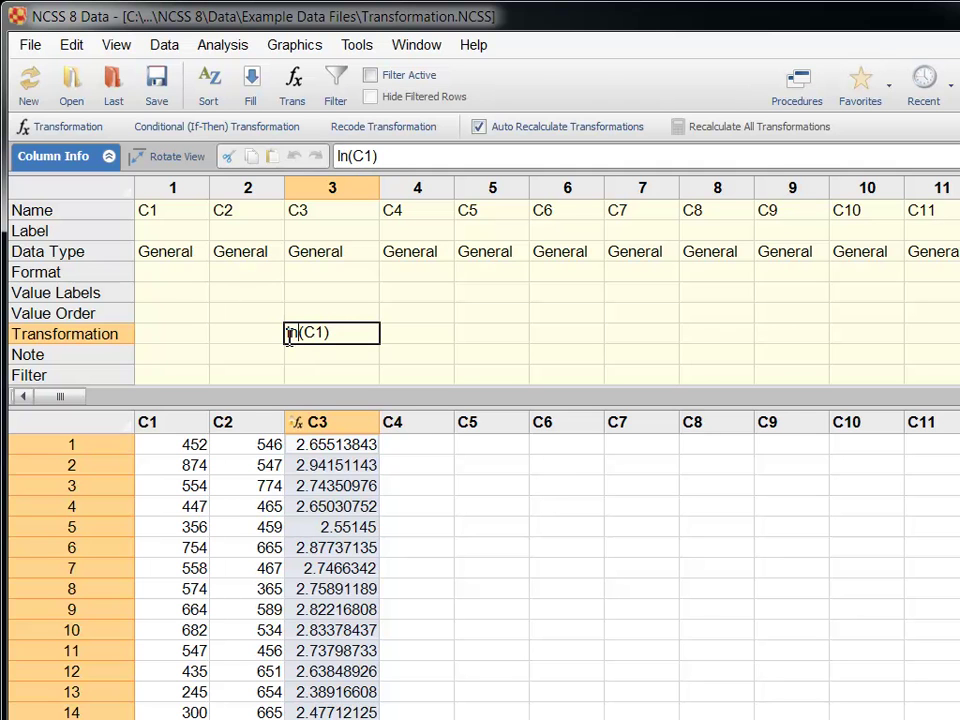
pyautogui.press('Return')
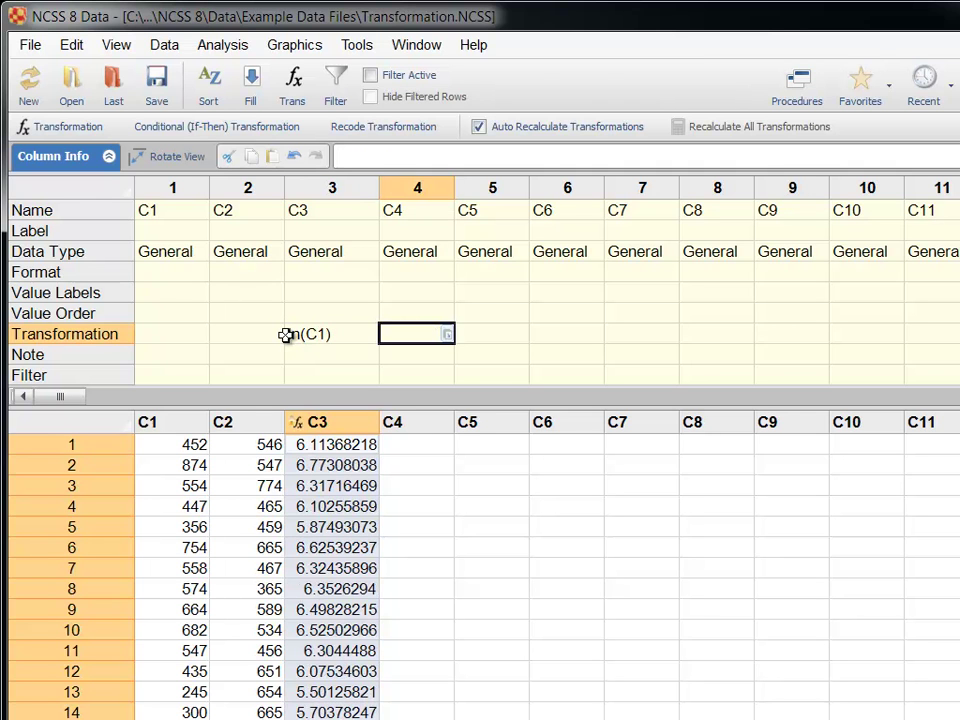
pyautogui.write('C2+C')
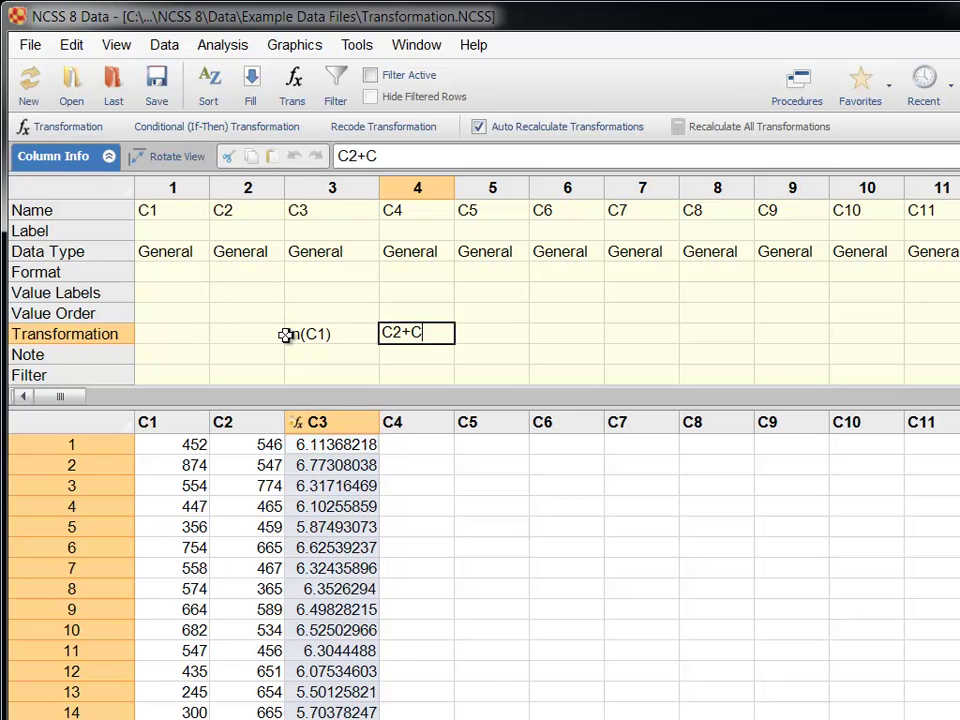
pyautogui.write('3')
pyautogui.press('Return')
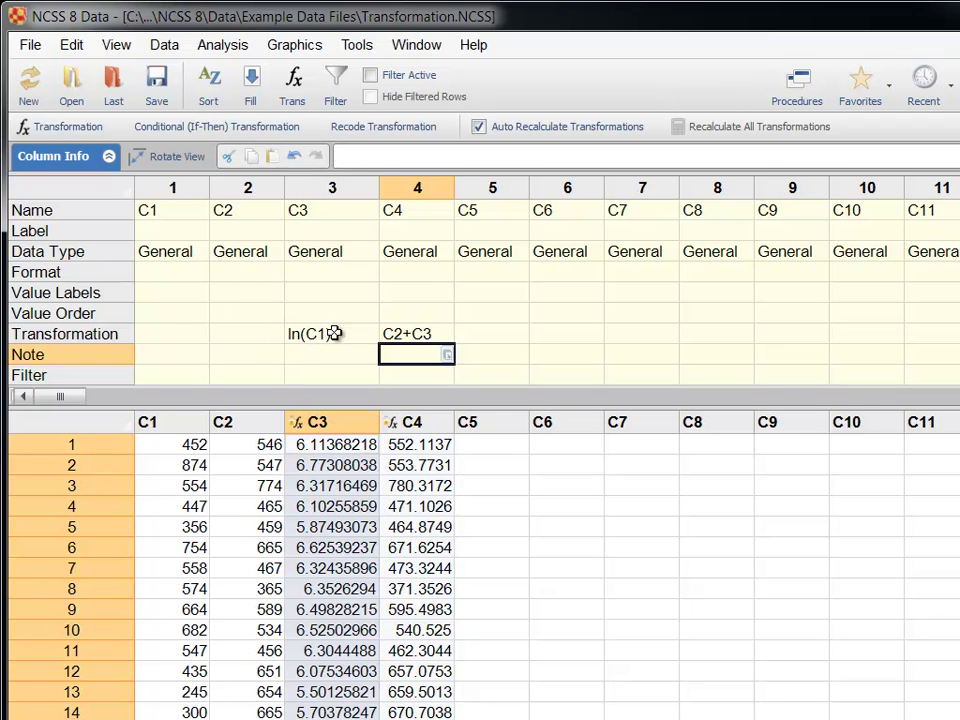
# Step: Mark C4's C2+C3 transformation as Deactivate Transformation in its editor
pyautogui.click(409, 333)
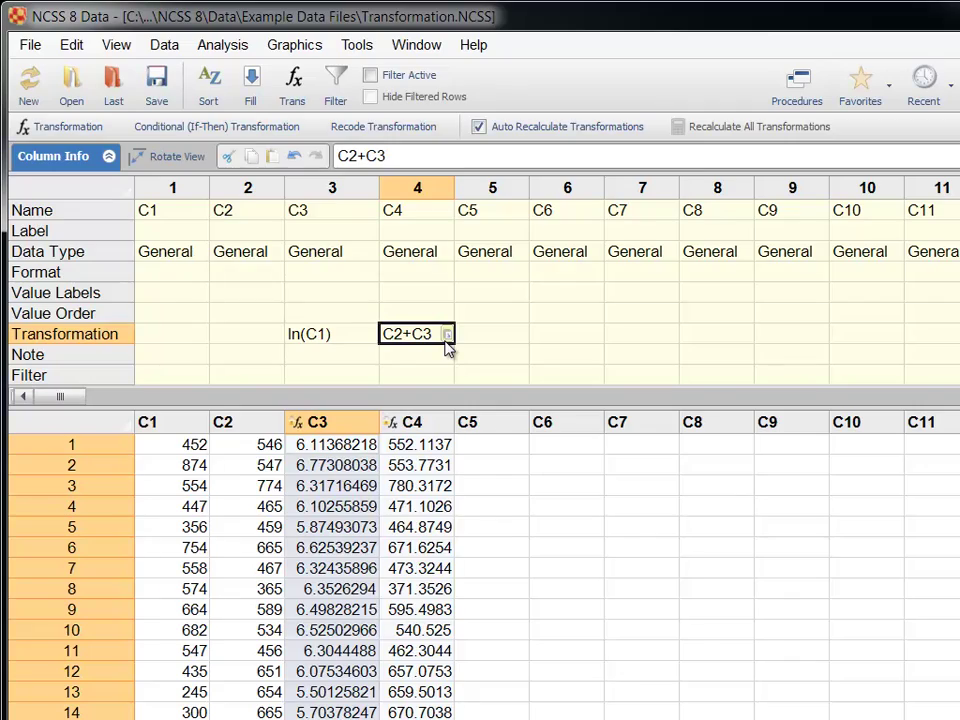
pyautogui.click(446, 336)
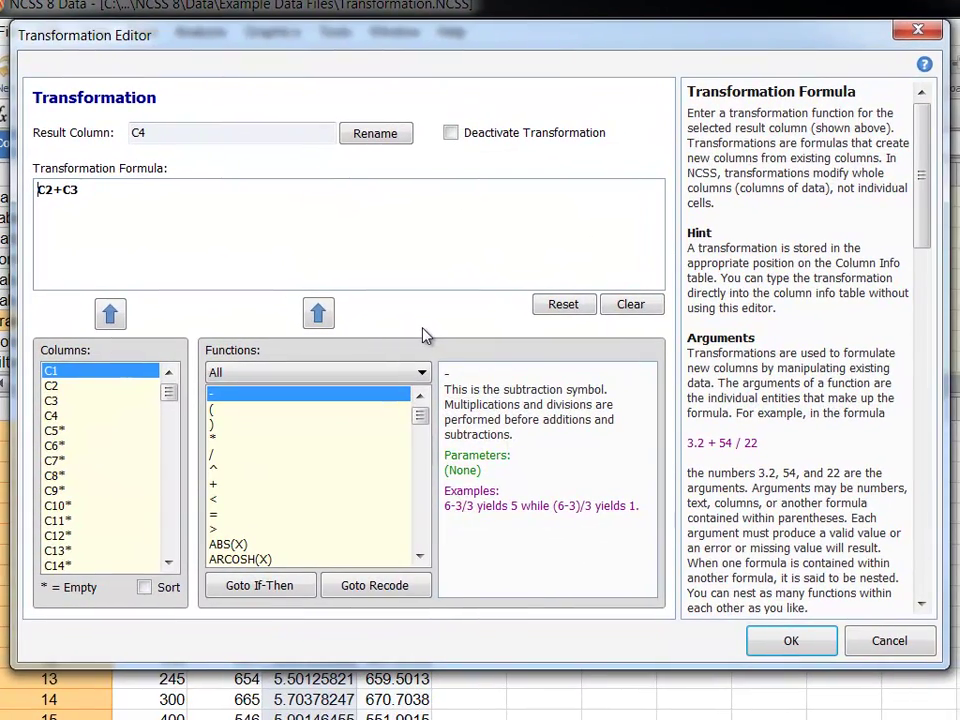
pyautogui.click(451, 134)
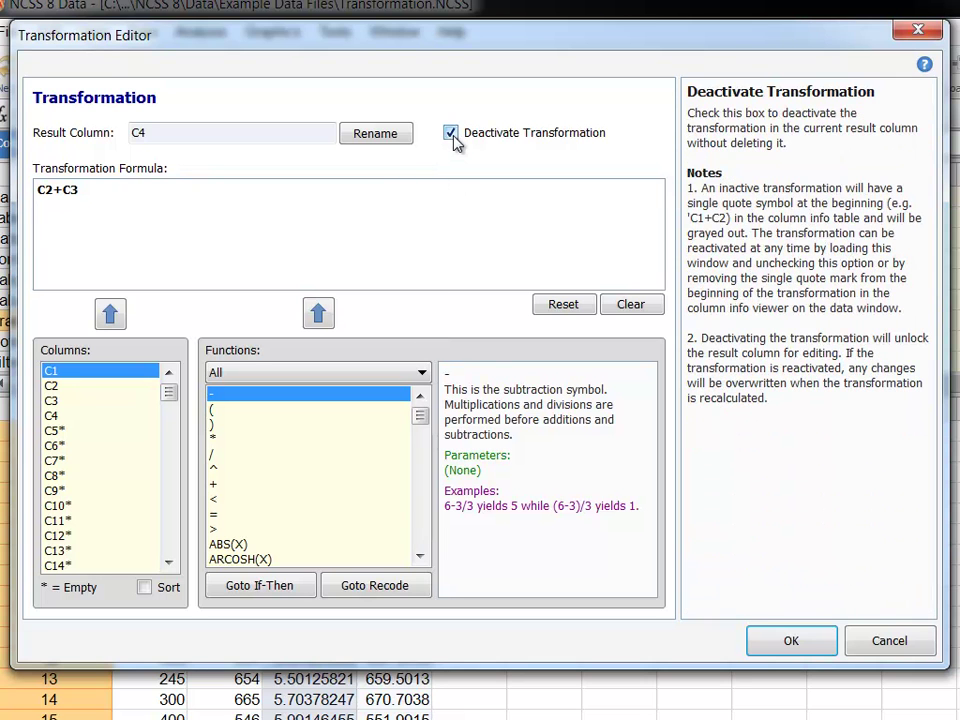
pyautogui.click(761, 639)
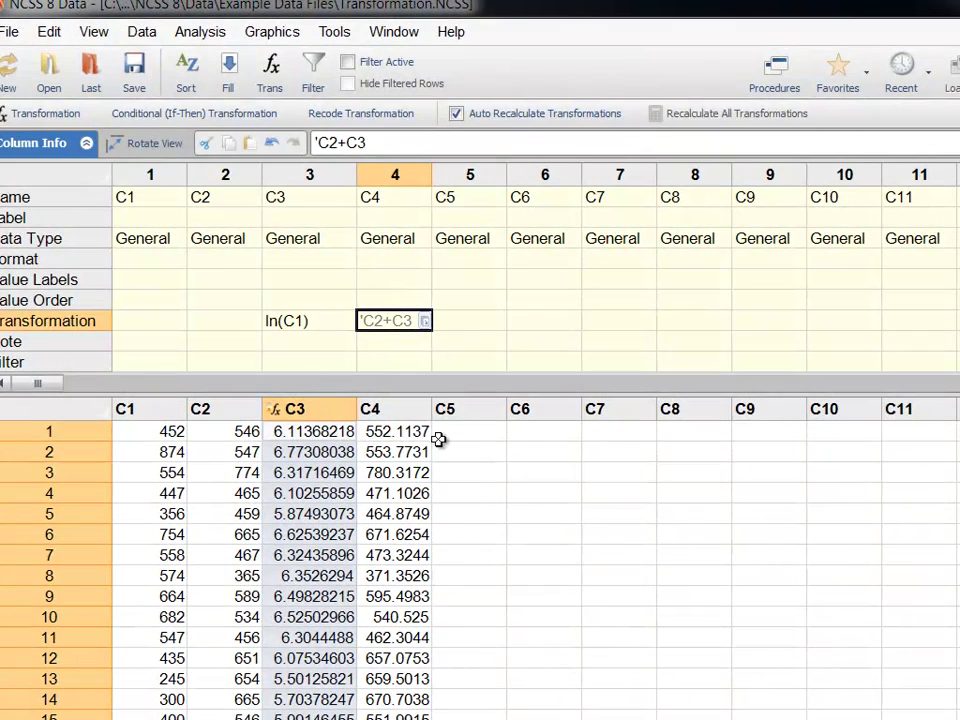
# Step: Type 1, 2, 3 and 4 into rows 1–4 of column C4
pyautogui.click(414, 431)
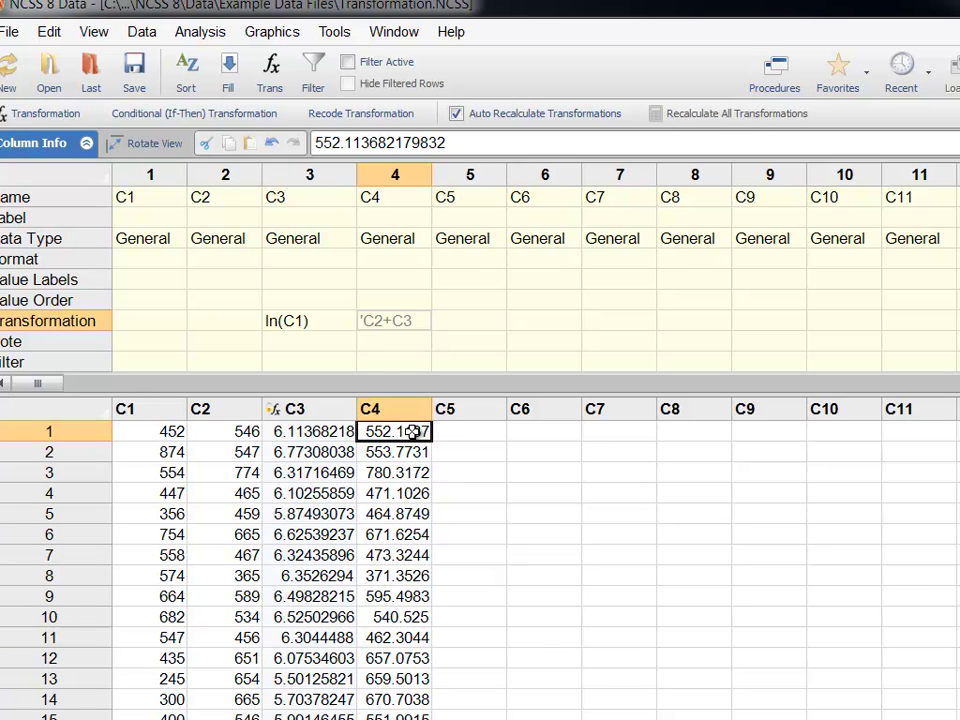
pyautogui.write('1')
pyautogui.press('Return')
pyautogui.write('2')
pyautogui.press('Return')
pyautogui.write('3')
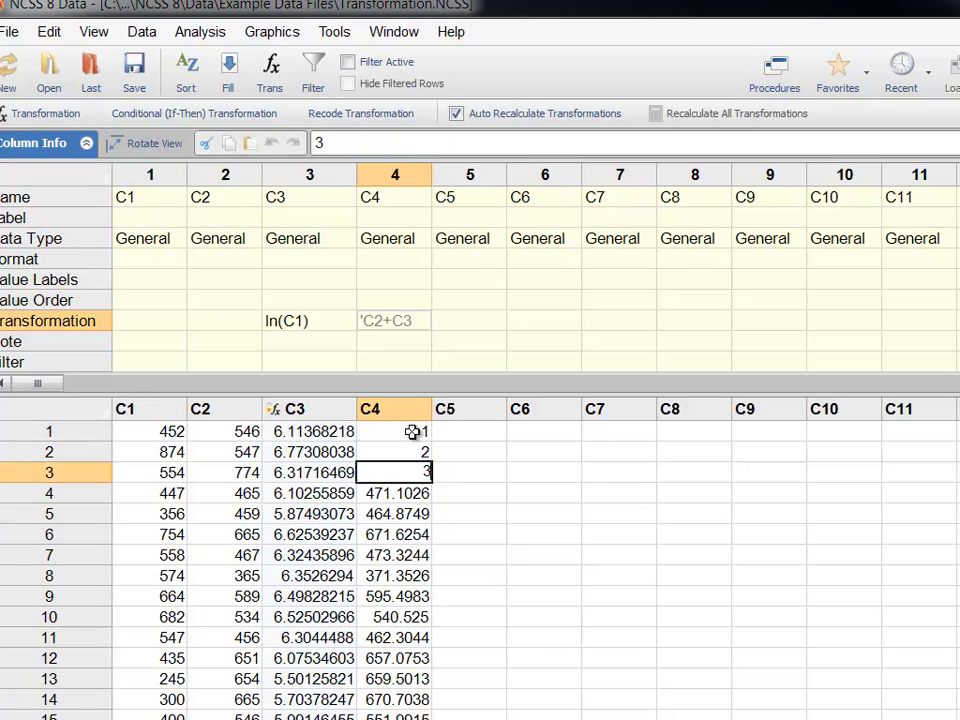
pyautogui.press('Return')
pyautogui.write('4')
pyautogui.press('Return')
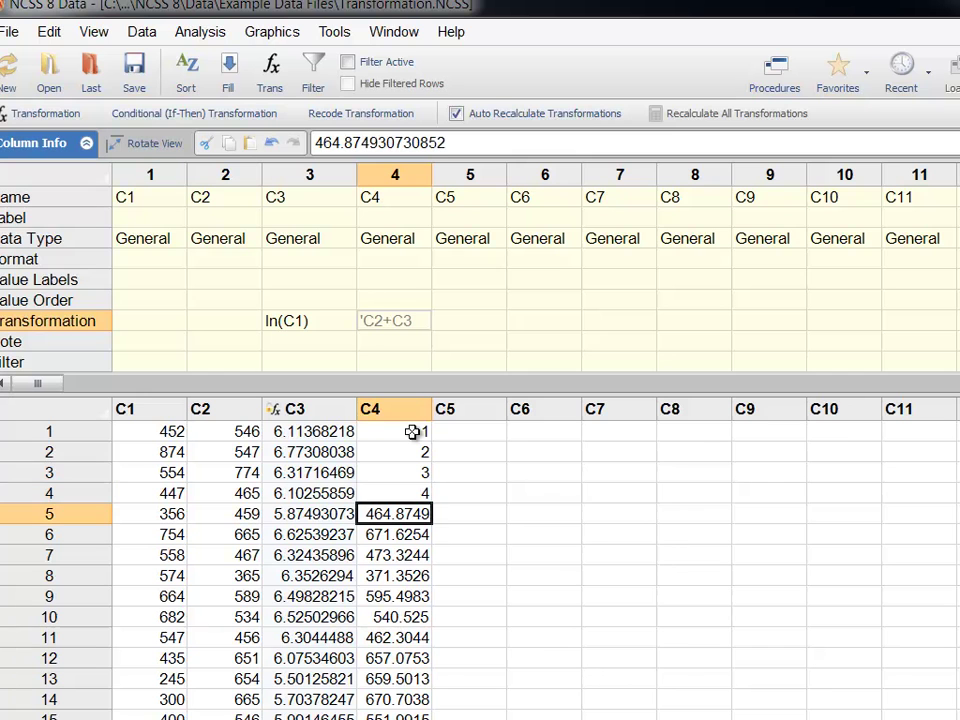
# Step: Uncheck Deactivate Transformation for C4's C2+C3 formula so the column recalculates
pyautogui.click(419, 328)
pyautogui.click(425, 333)
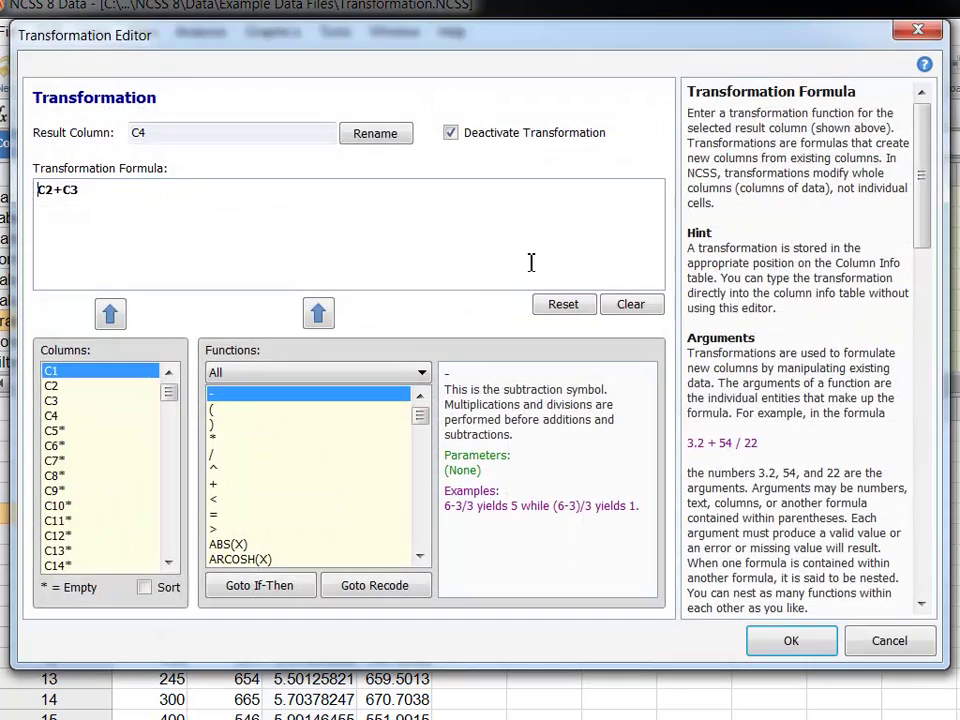
pyautogui.click(516, 137)
pyautogui.click(791, 641)
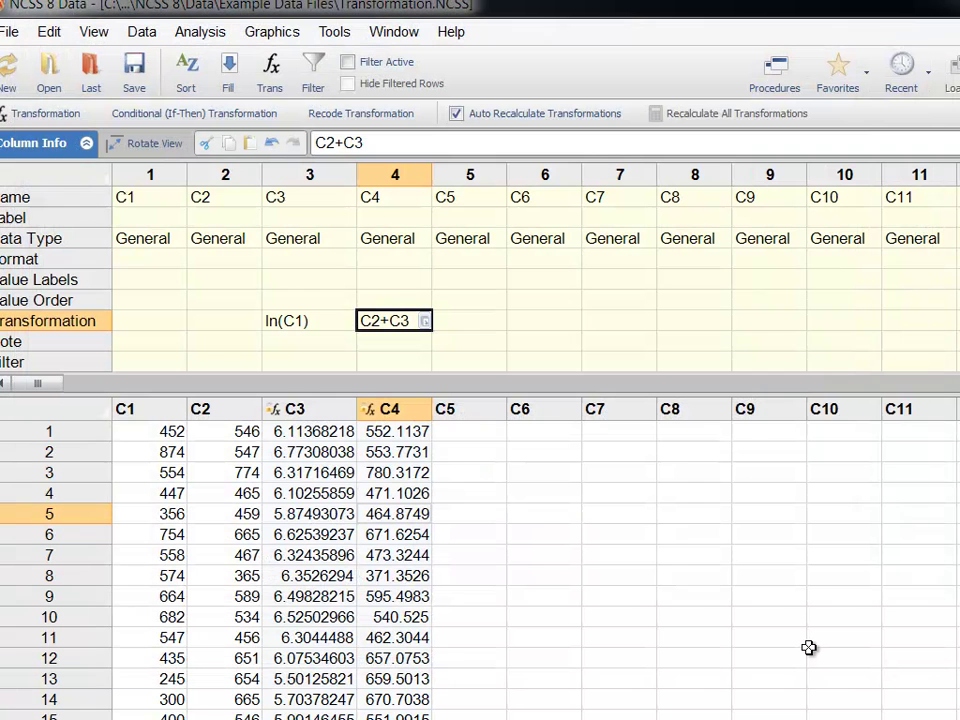